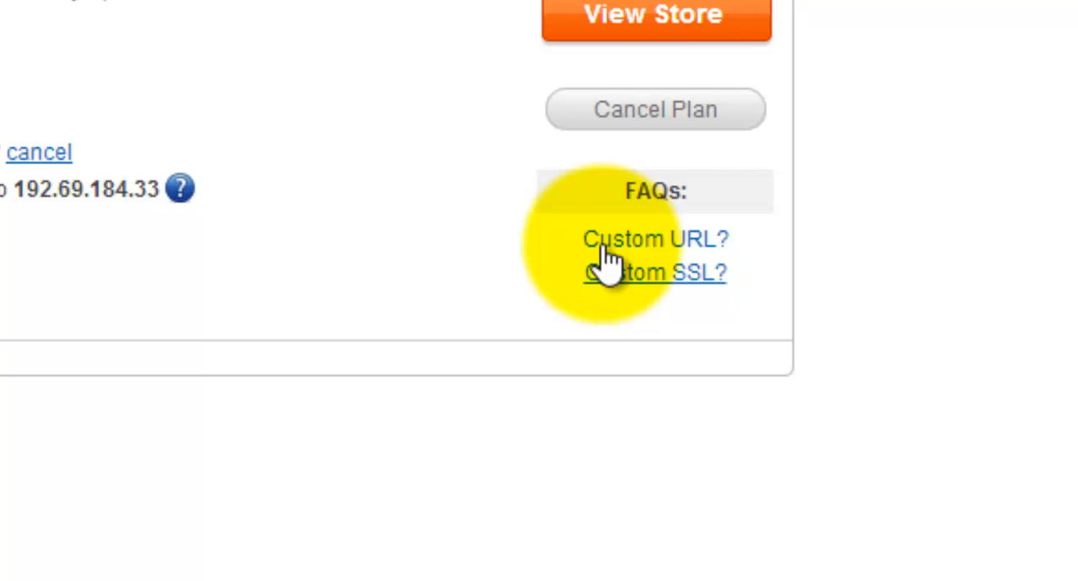
Step: Read the custom URL FAQ and the knowledge base article's steps for adding and pointing a custom domain
left_click(604, 244)
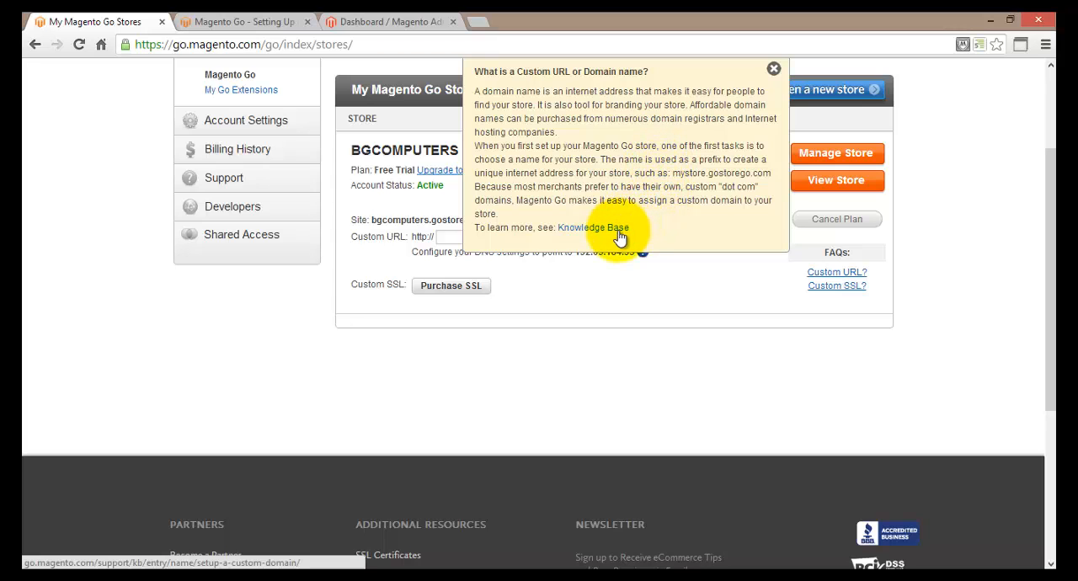
left_click(773, 68)
left_click(317, 23)
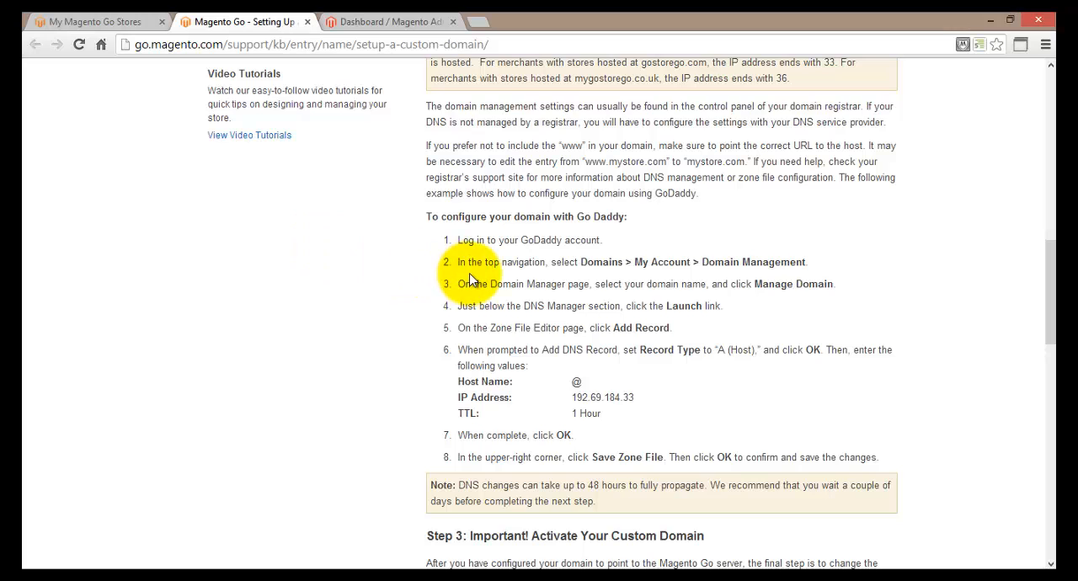
scroll(469, 273, "up", 4)
scroll(455, 244, "up", 1)
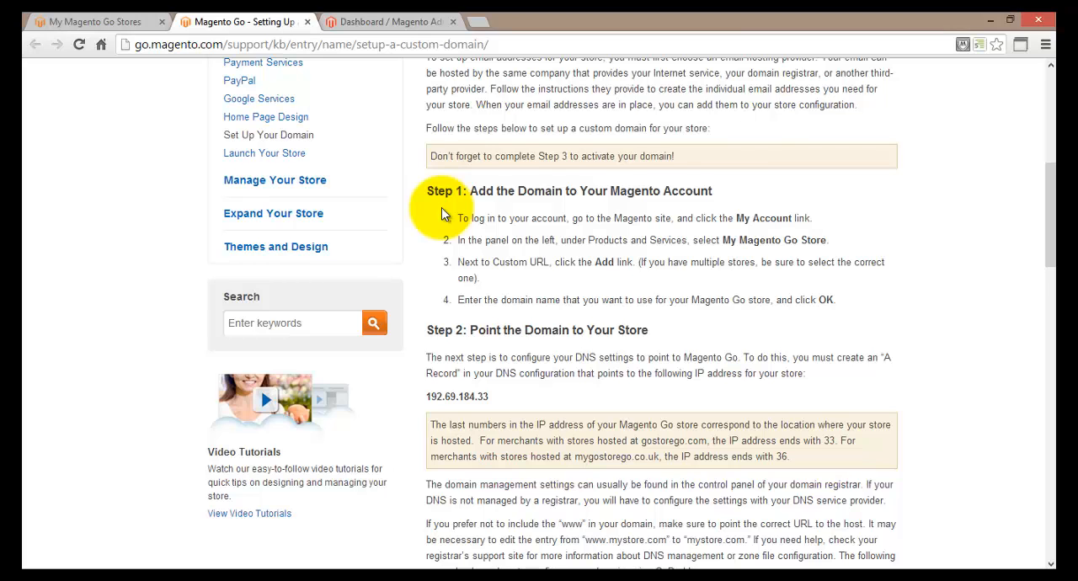
scroll(441, 207, "down", 3)
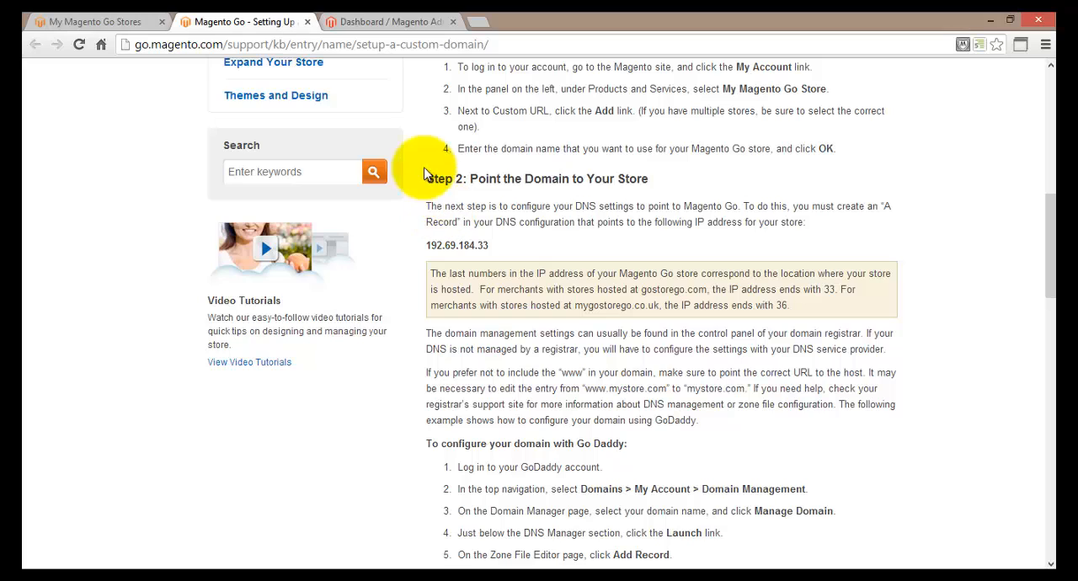
left_click(126, 21)
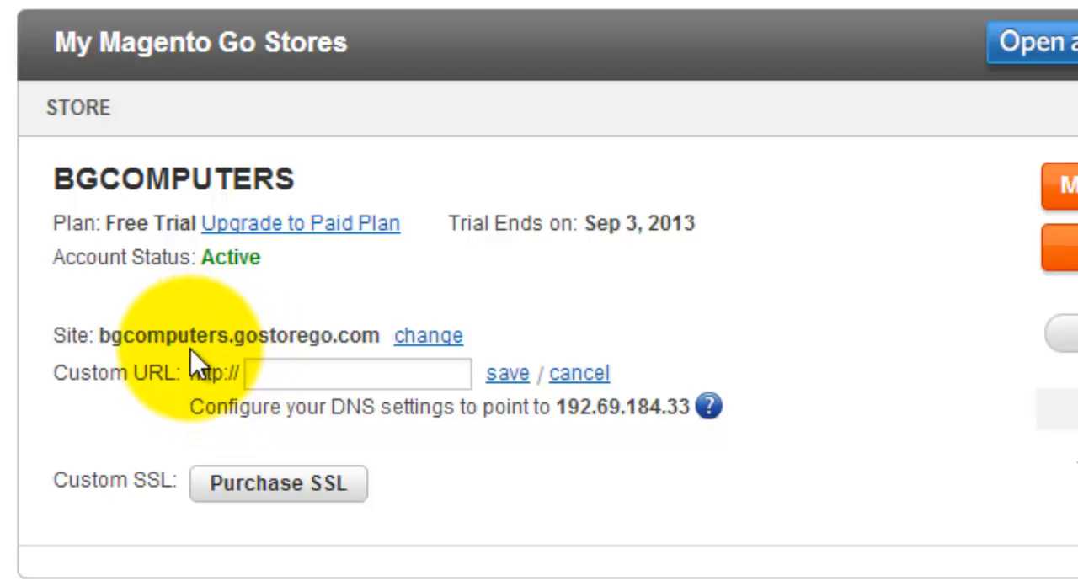
left_click(260, 368)
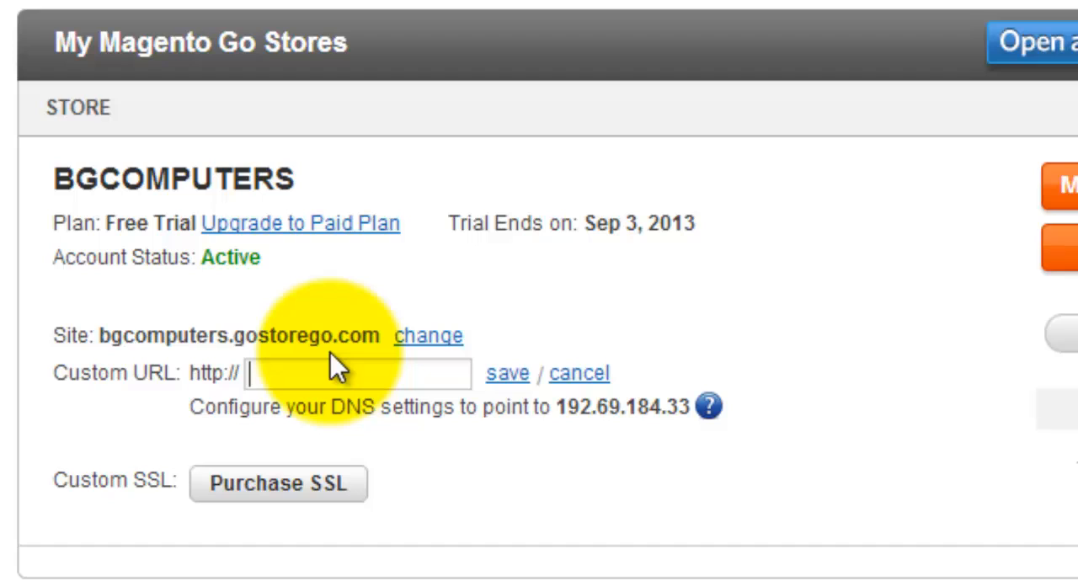
type("www.")
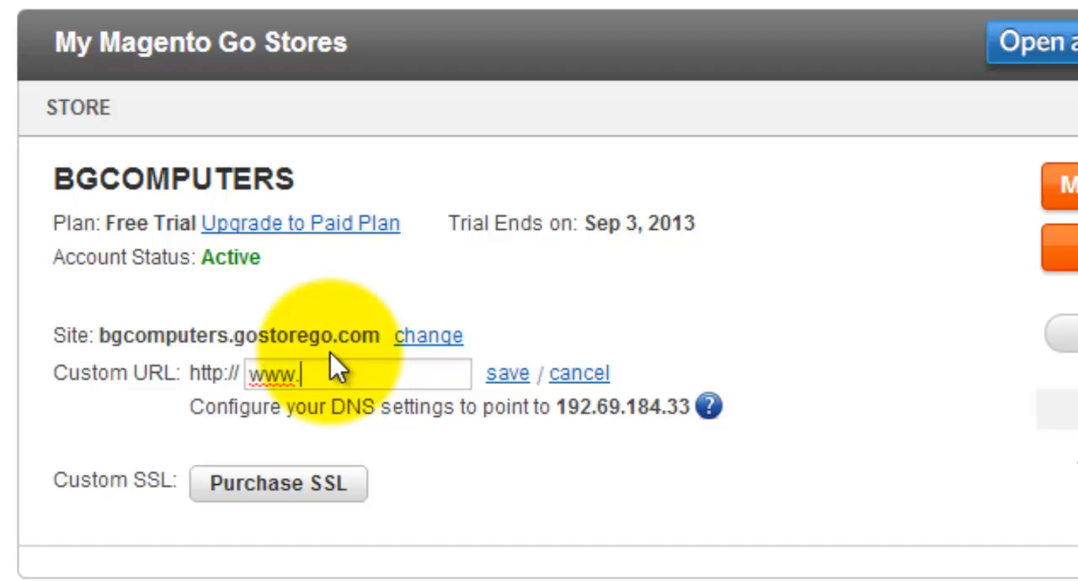
type("bgcompu")
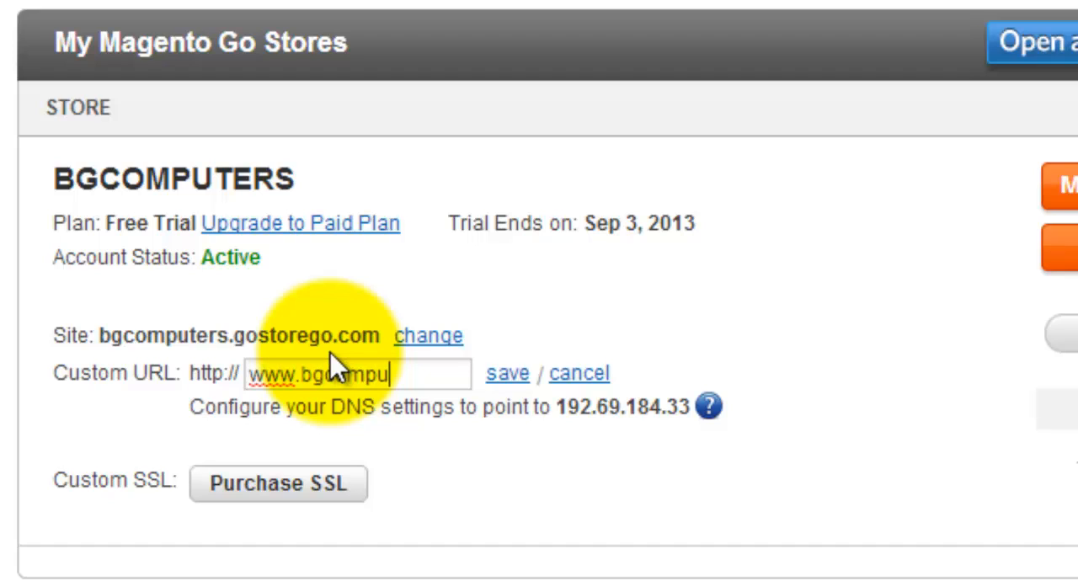
type("ter.net")
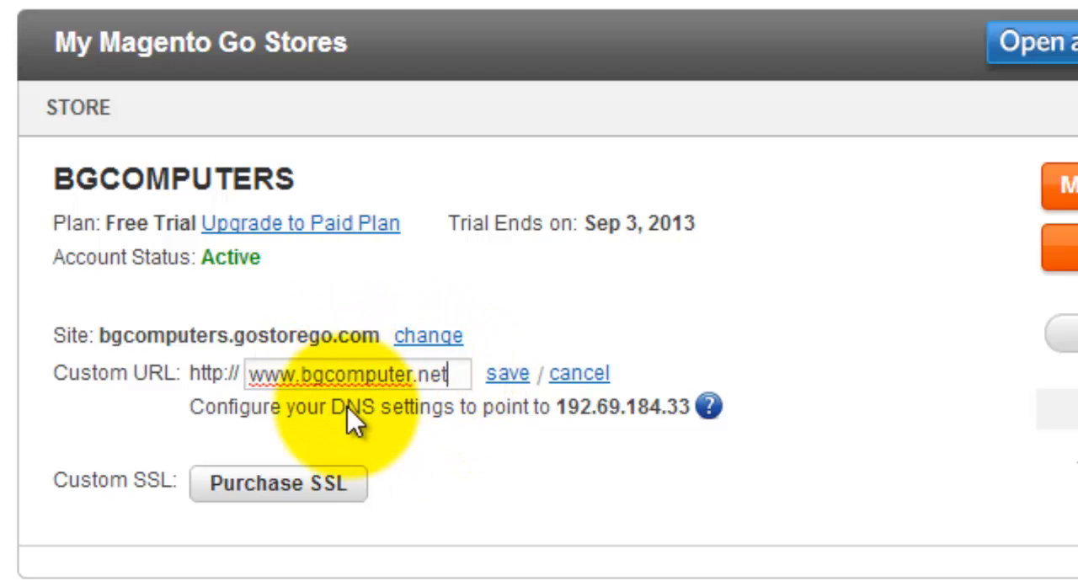
left_click(509, 375)
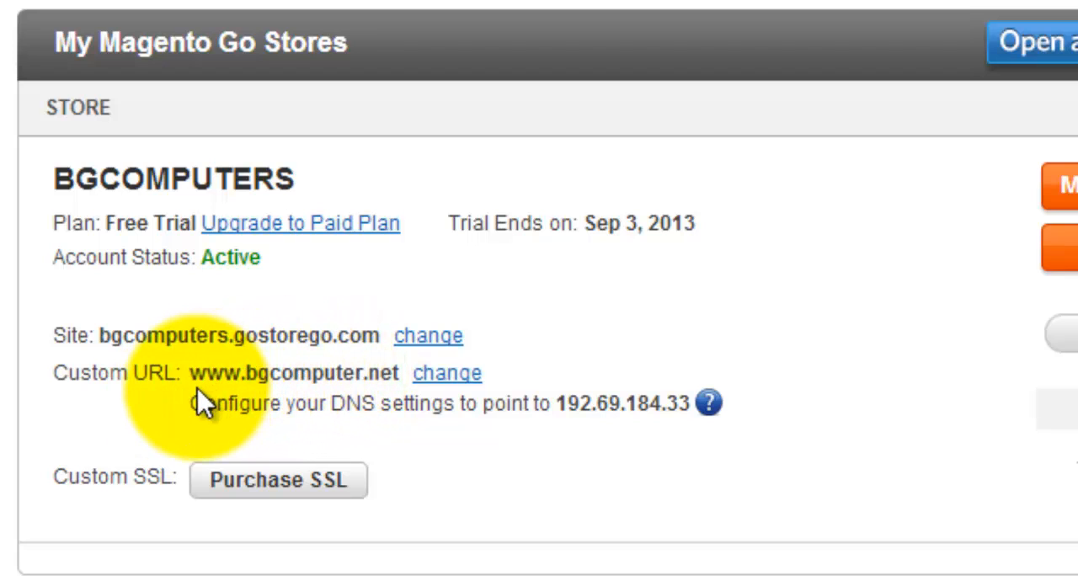
Step: Examine the IP address that the store's DNS settings must point to, beneath the custom URL
double_click(346, 408)
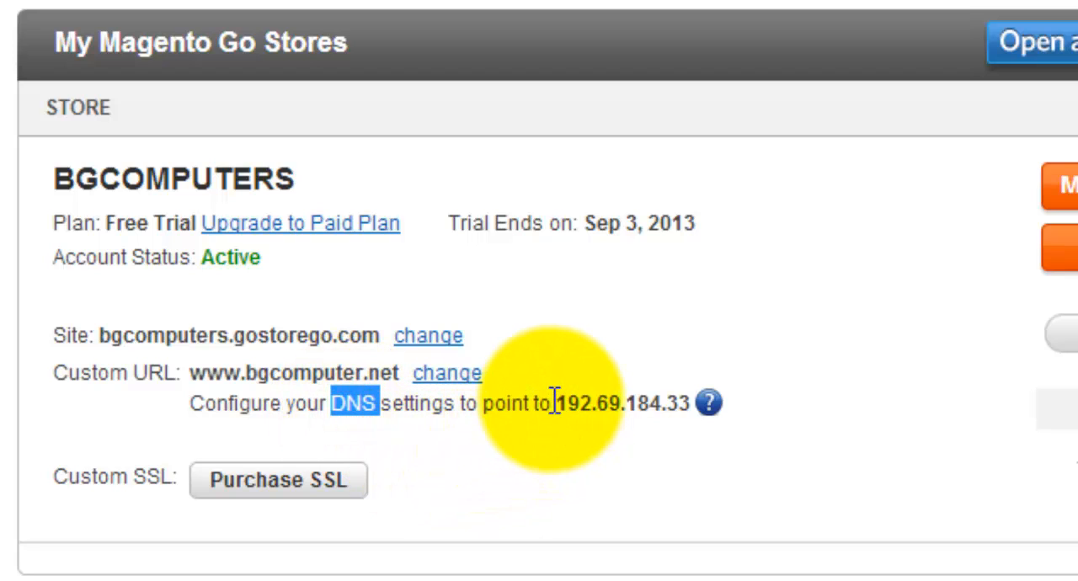
left_click_drag(554, 402, 684, 402)
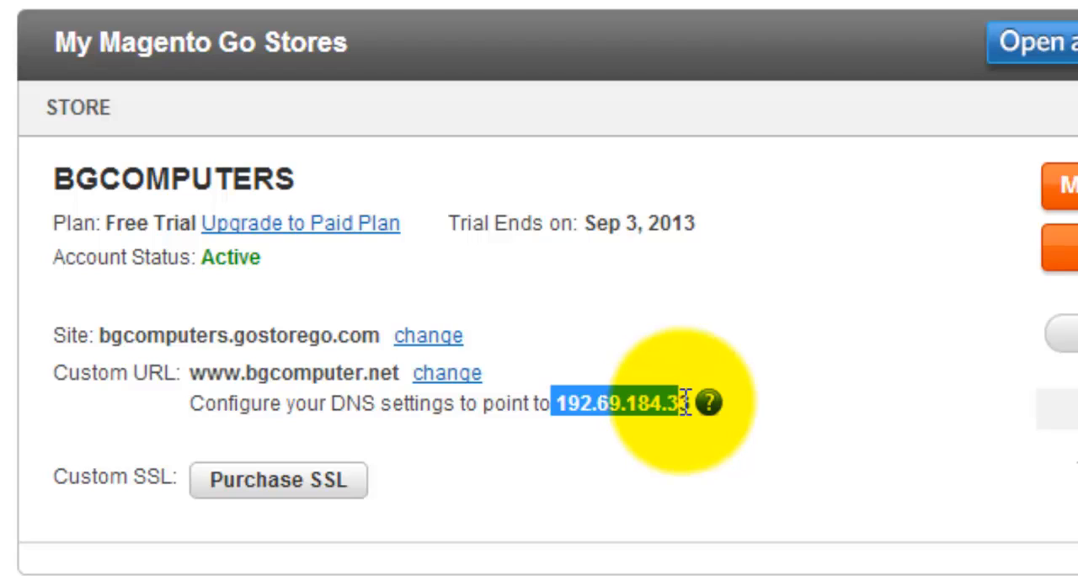
left_click(652, 463)
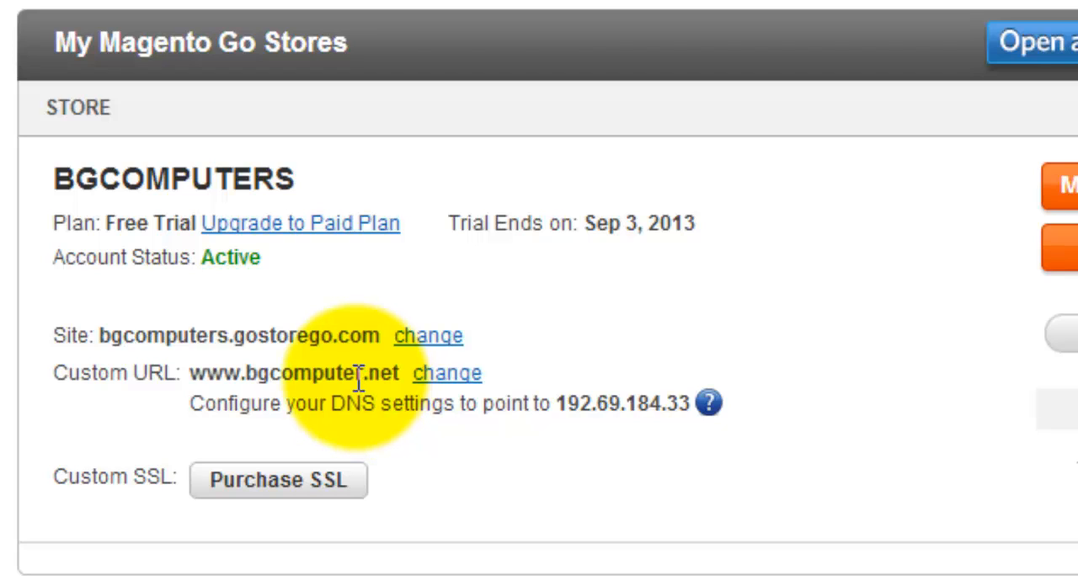
left_click_drag(552, 401, 698, 399)
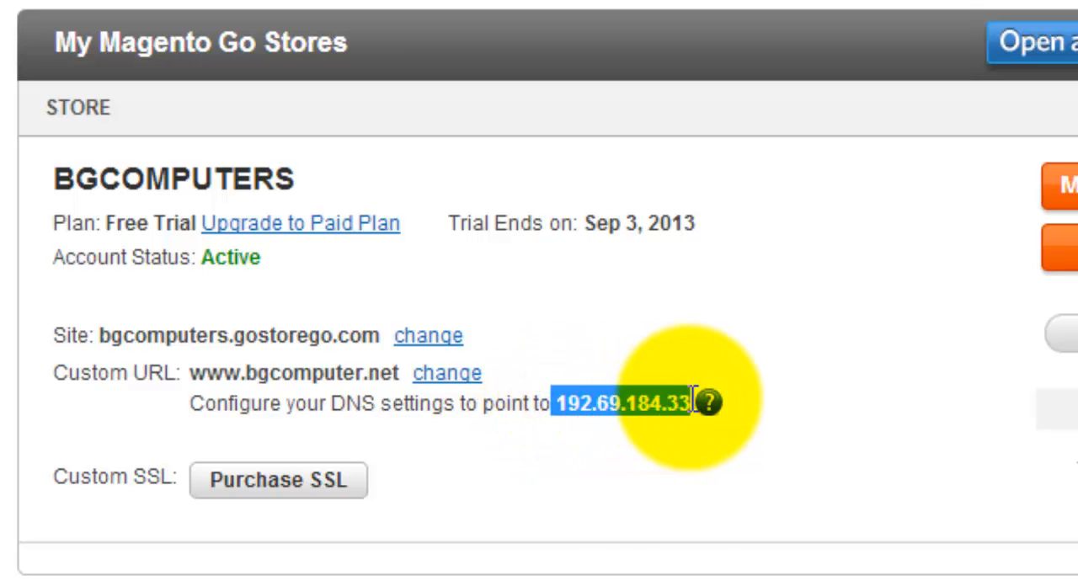
left_click(605, 496)
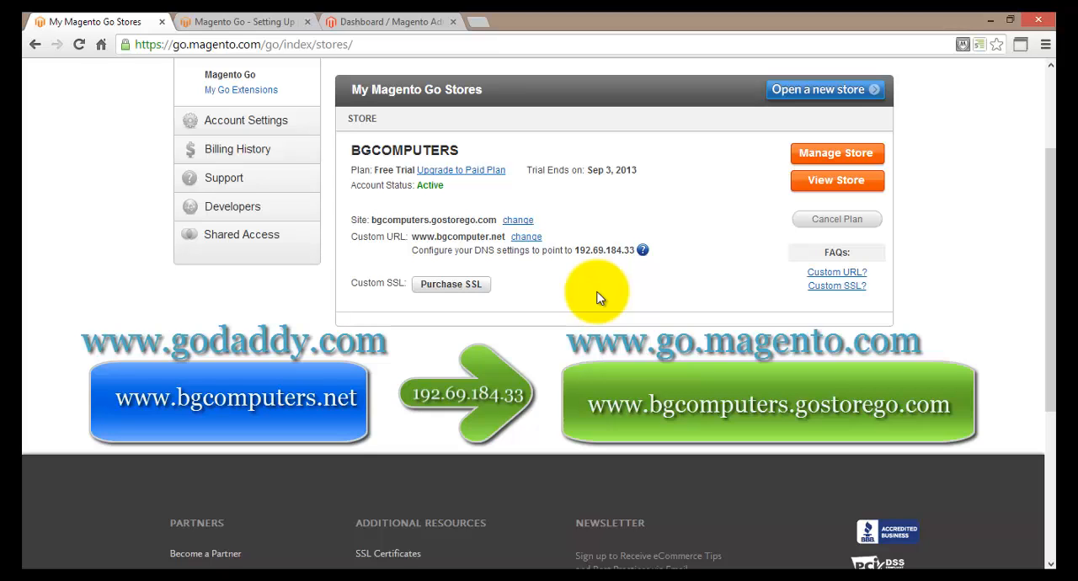
left_click_drag(573, 250, 636, 250)
left_click(611, 307)
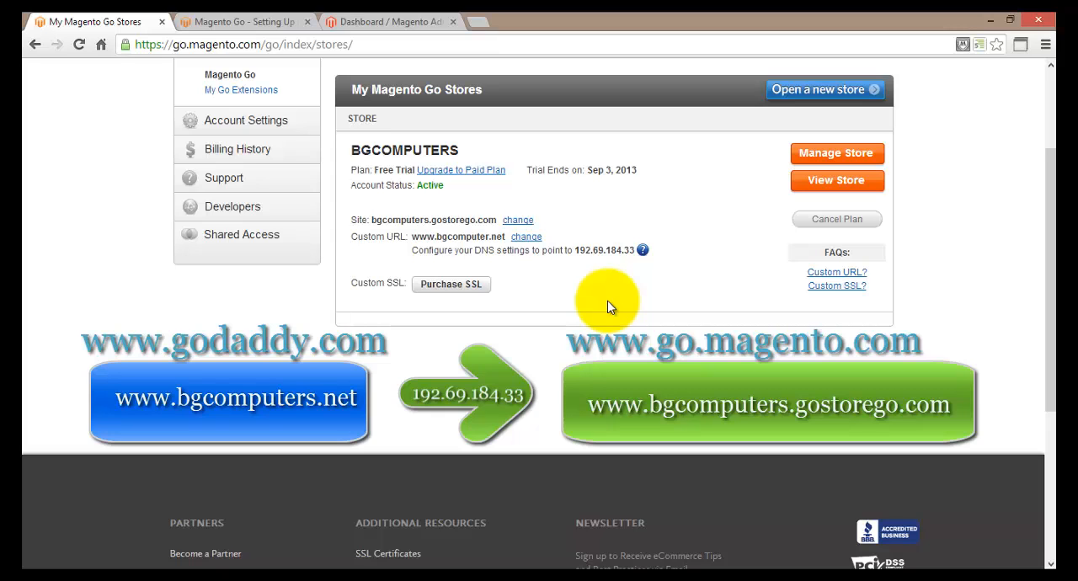
left_click_drag(573, 250, 637, 250)
left_click(621, 303)
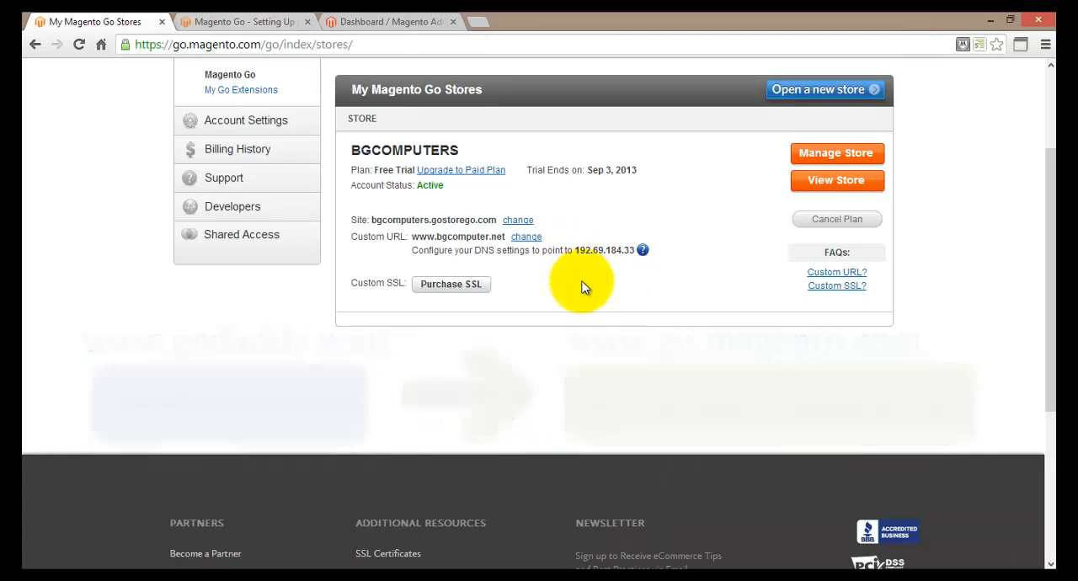
Step: Review the article's GoDaddy A record instructions and compare their IP address with the one listed for the store
left_click(257, 21)
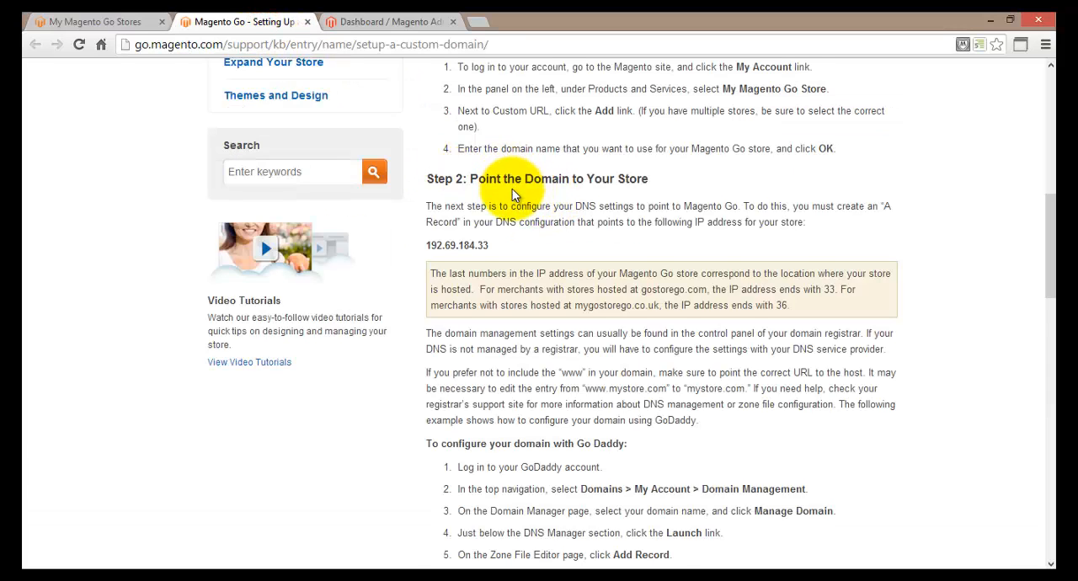
scroll(531, 267, "down", 2)
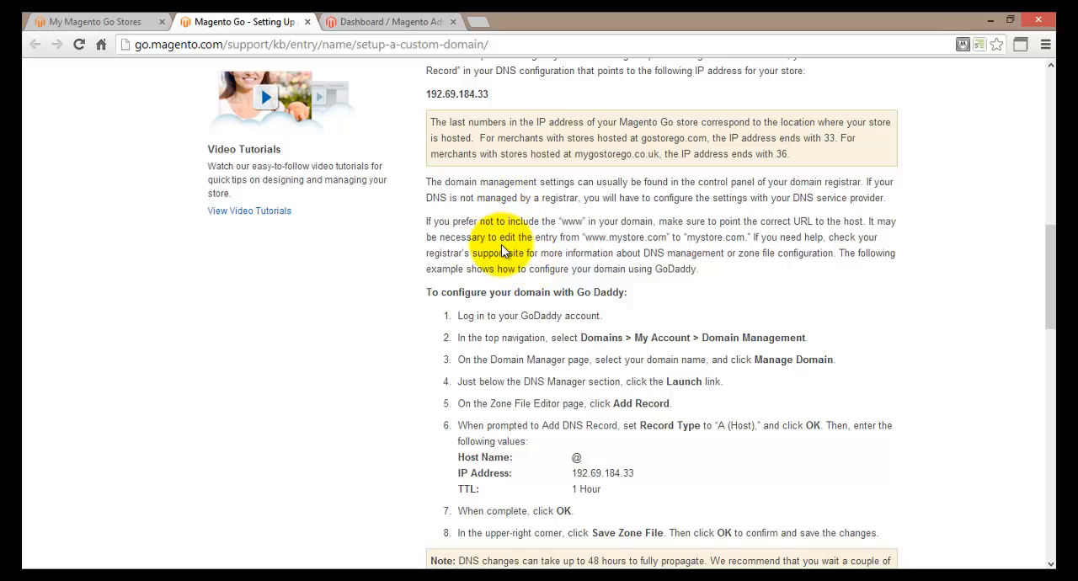
scroll(501, 251, "down", 1)
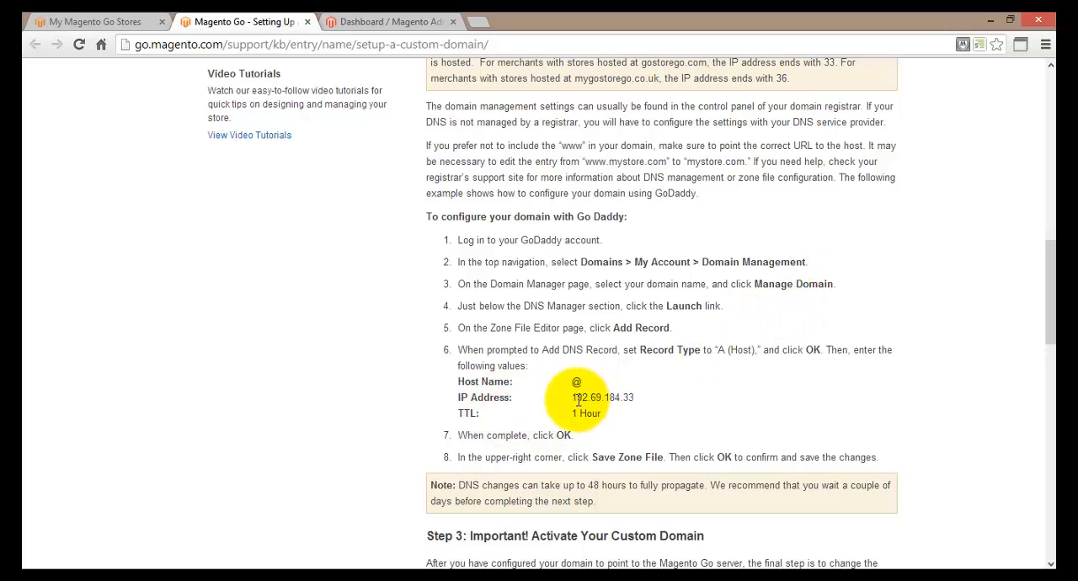
left_click_drag(571, 397, 635, 398)
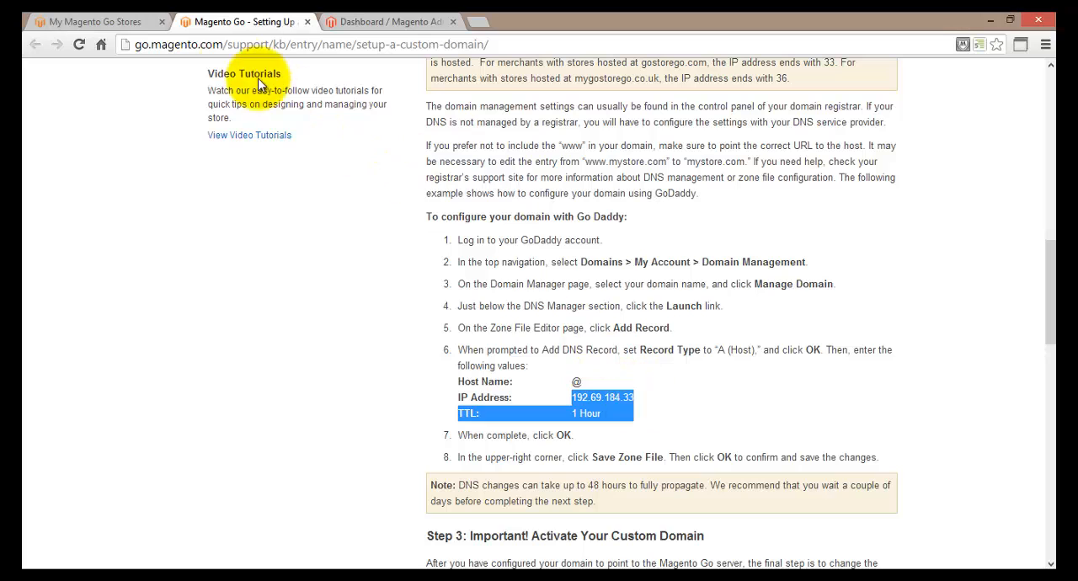
left_click(115, 21)
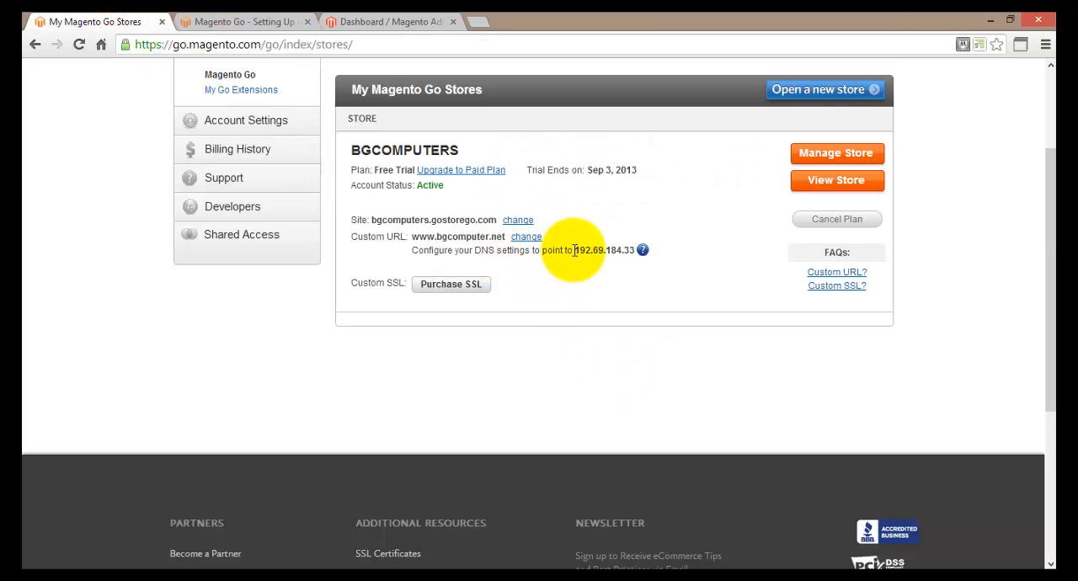
left_click_drag(572, 250, 629, 250)
left_click(631, 281)
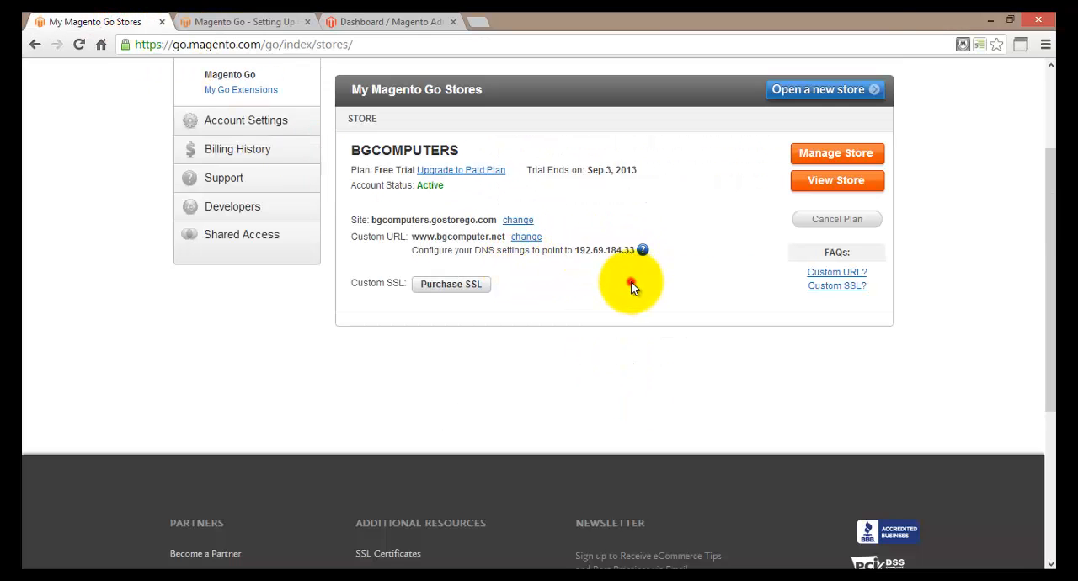
left_click(259, 25)
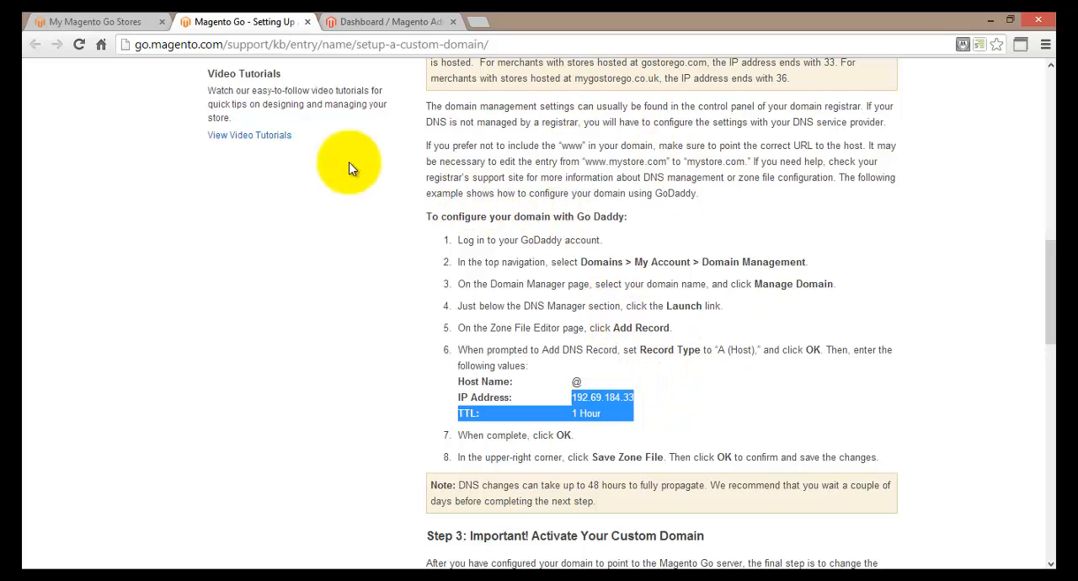
Step: Open the Web section of the system configuration in the store's admin dashboard
left_click(109, 21)
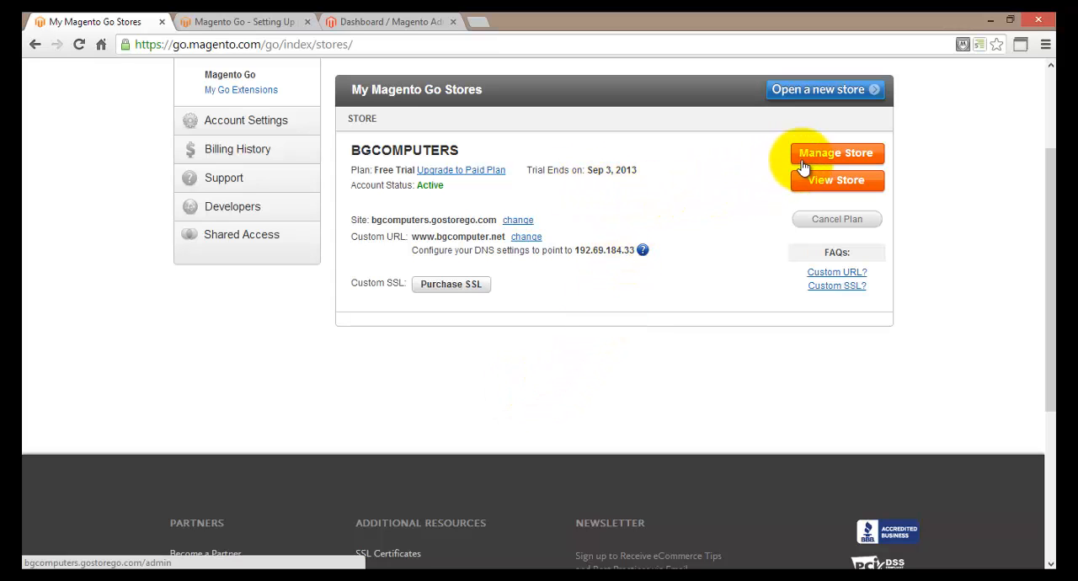
left_click(379, 20)
mouse_move(483, 157)
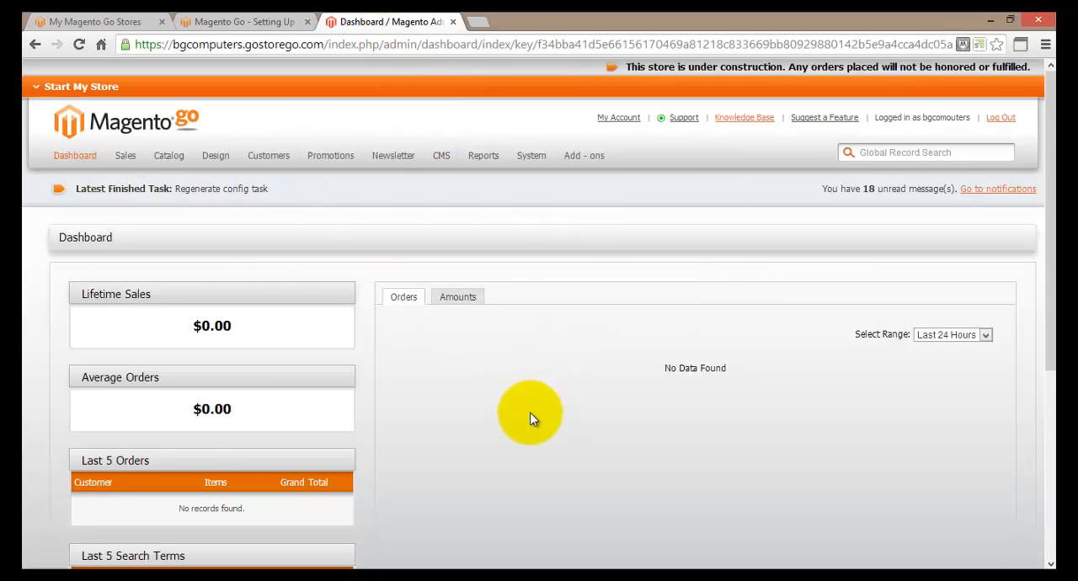
scroll(530, 418, "down", 1)
mouse_move(536, 89)
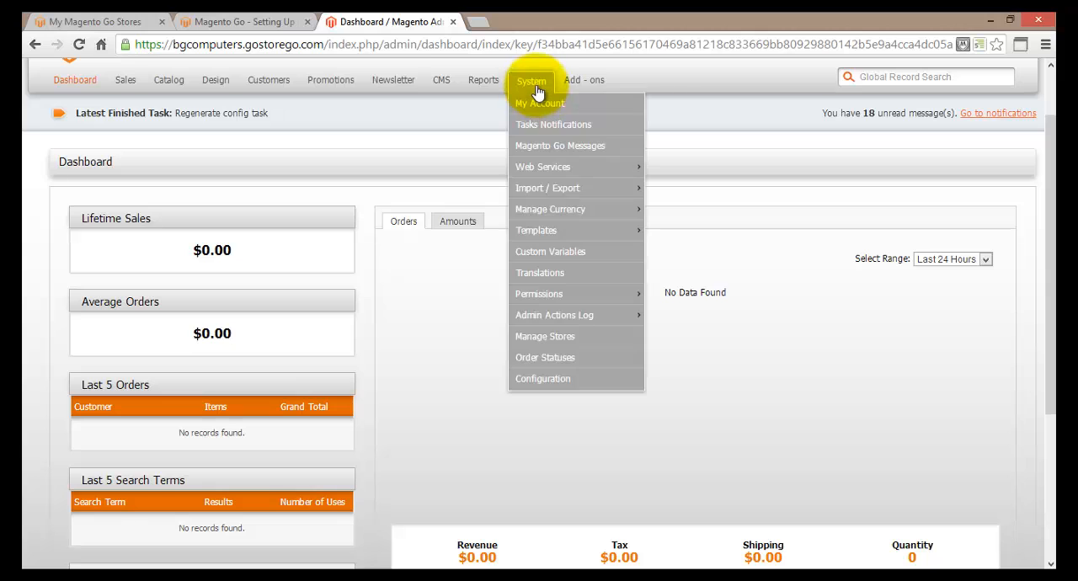
left_click(570, 380)
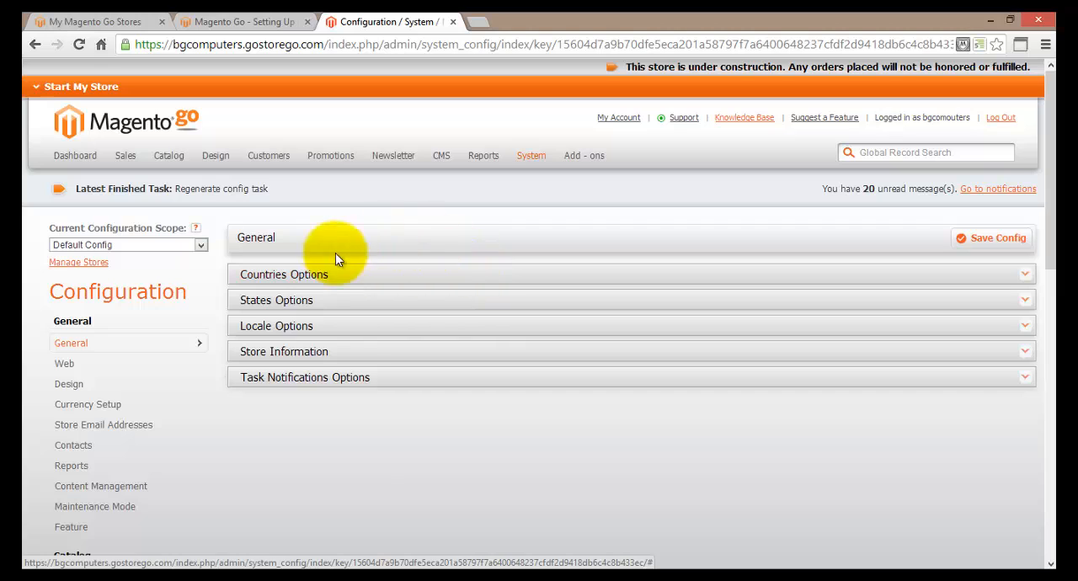
left_click(99, 371)
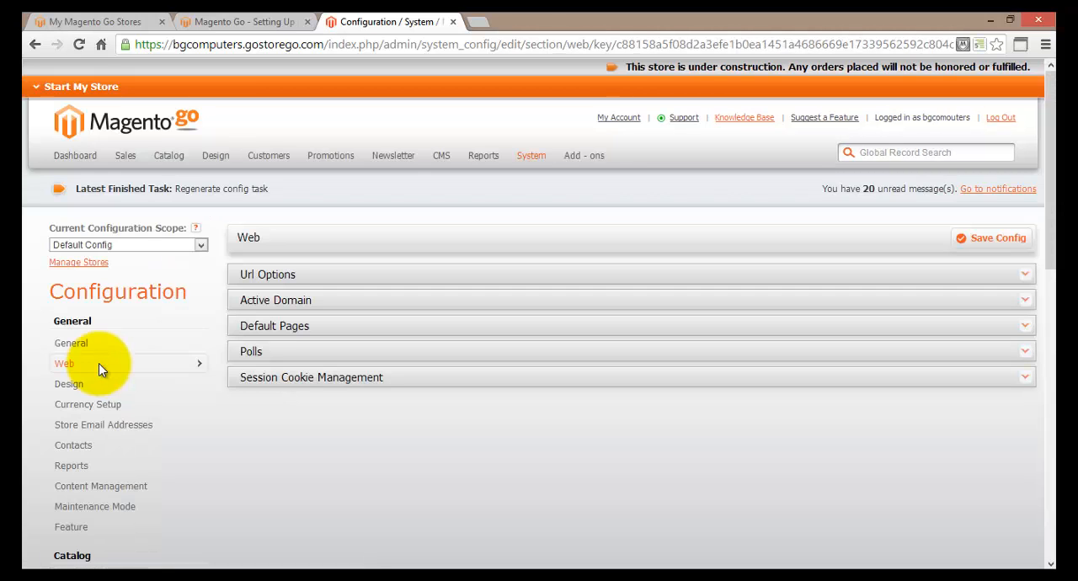
left_click(267, 277)
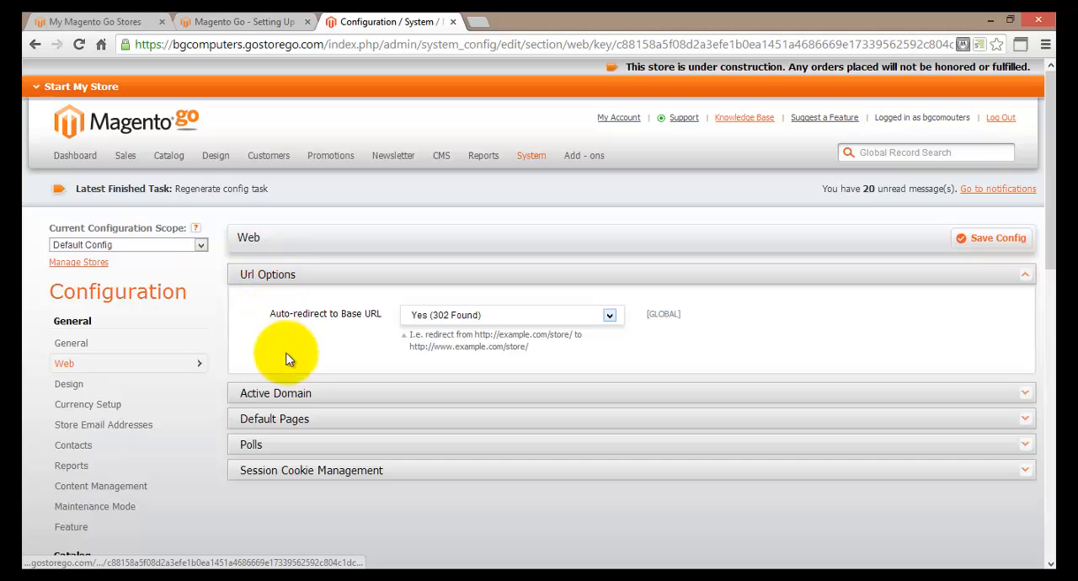
left_click(280, 393)
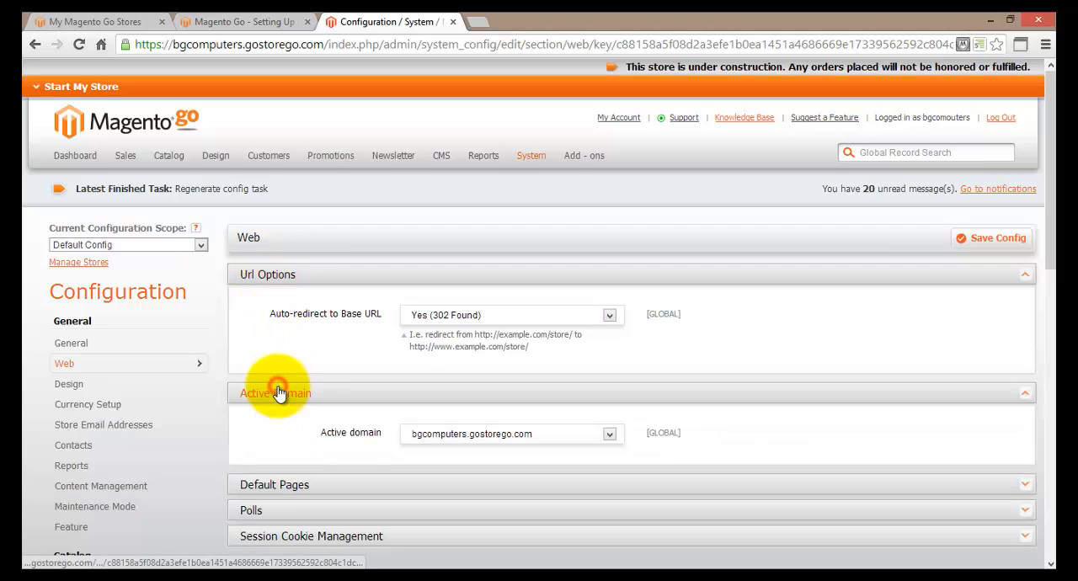
left_click(294, 486)
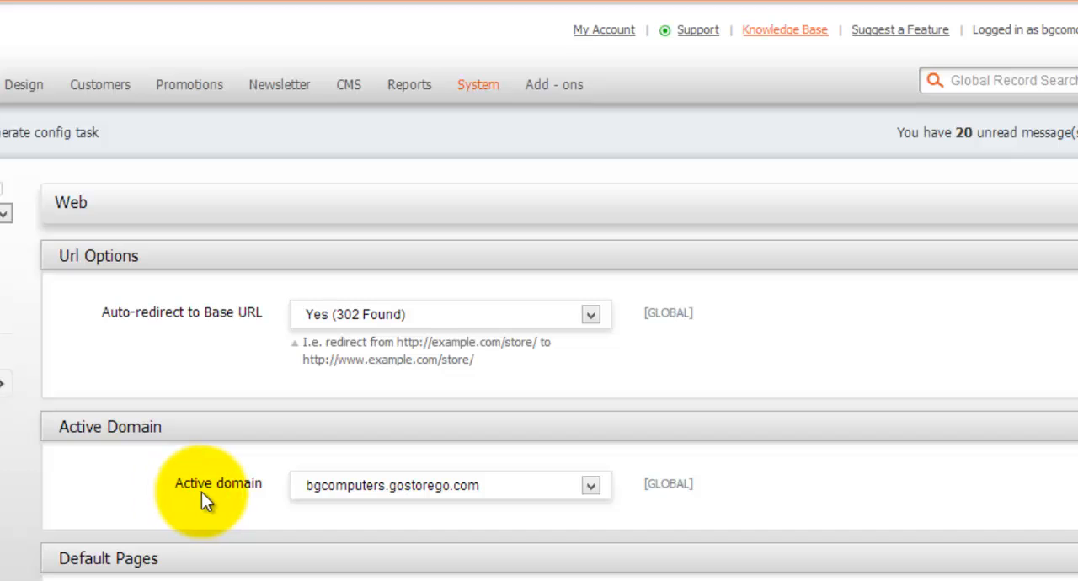
left_click(438, 492)
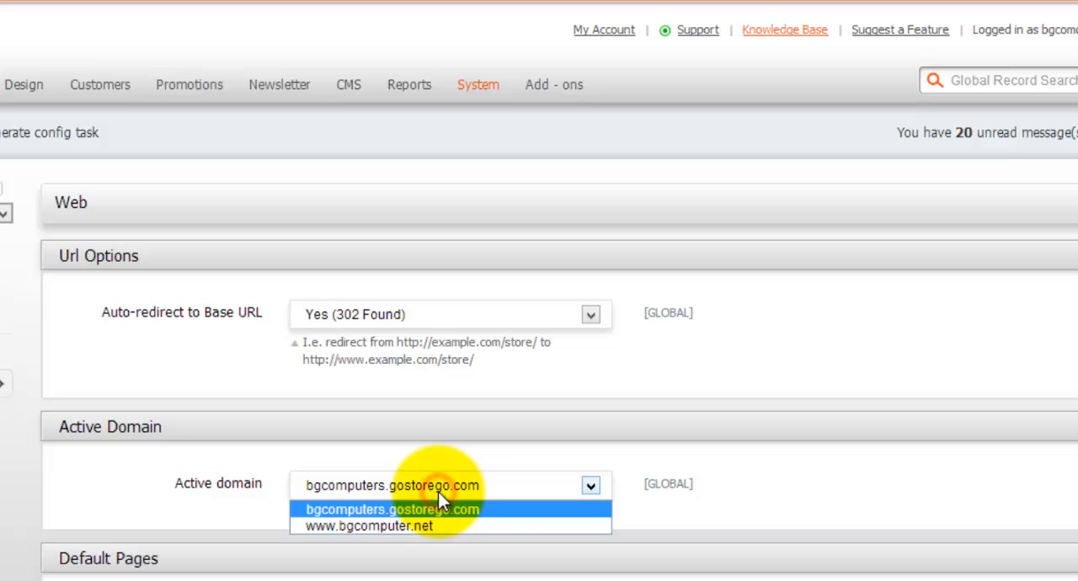
left_click(485, 527)
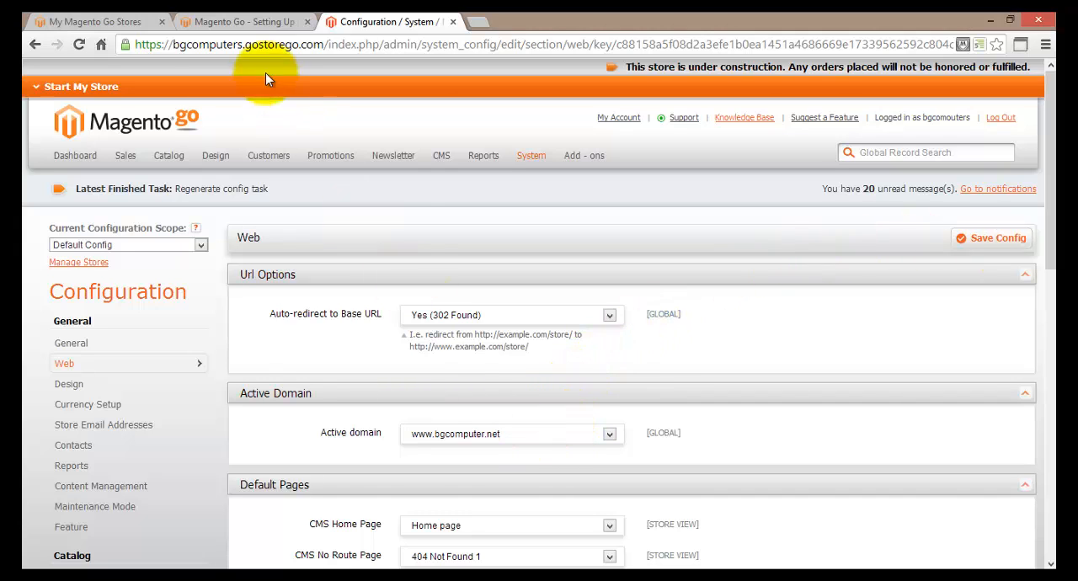
Step: Recheck the store's custom URL and DNS IP address against the active domain chosen in the Web configuration
left_click(135, 23)
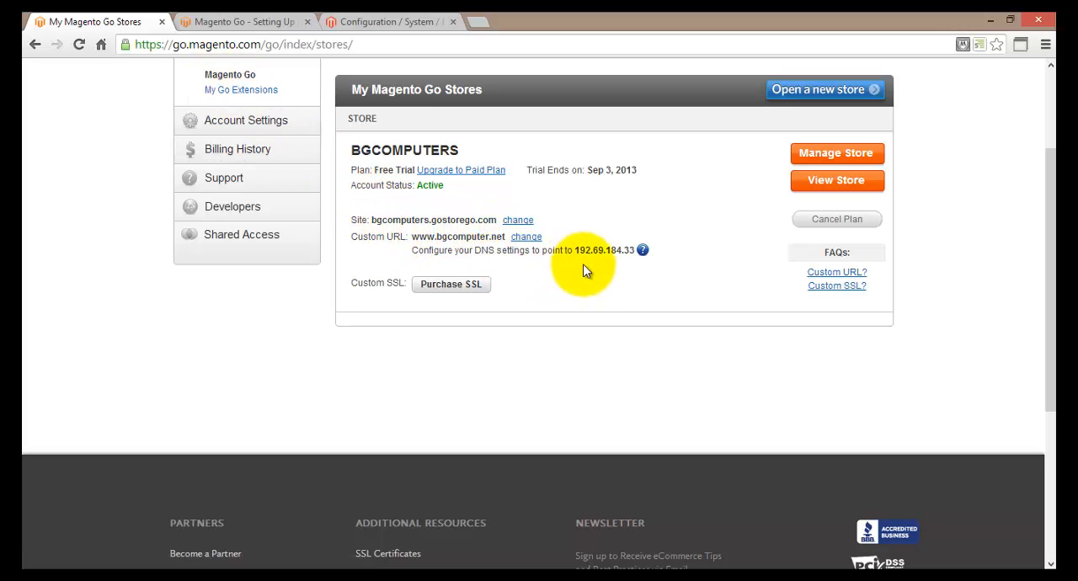
left_click_drag(575, 250, 630, 250)
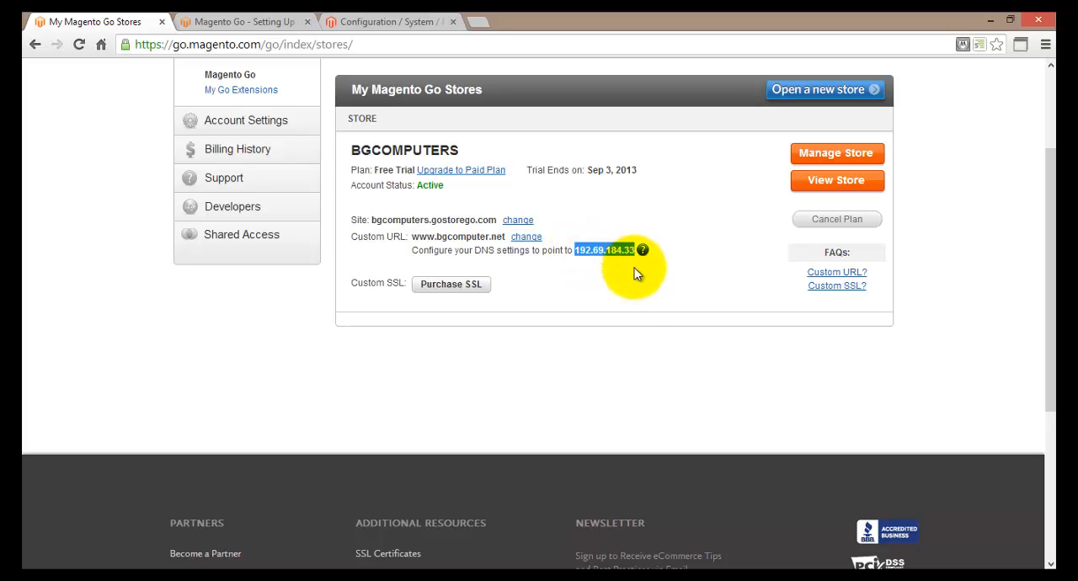
left_click(637, 291)
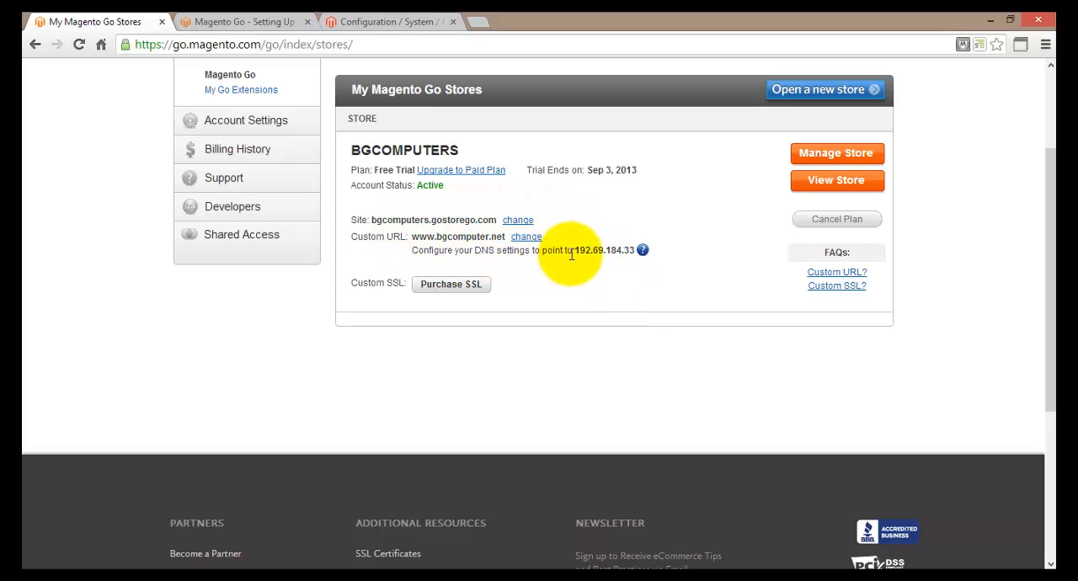
left_click_drag(574, 251, 631, 250)
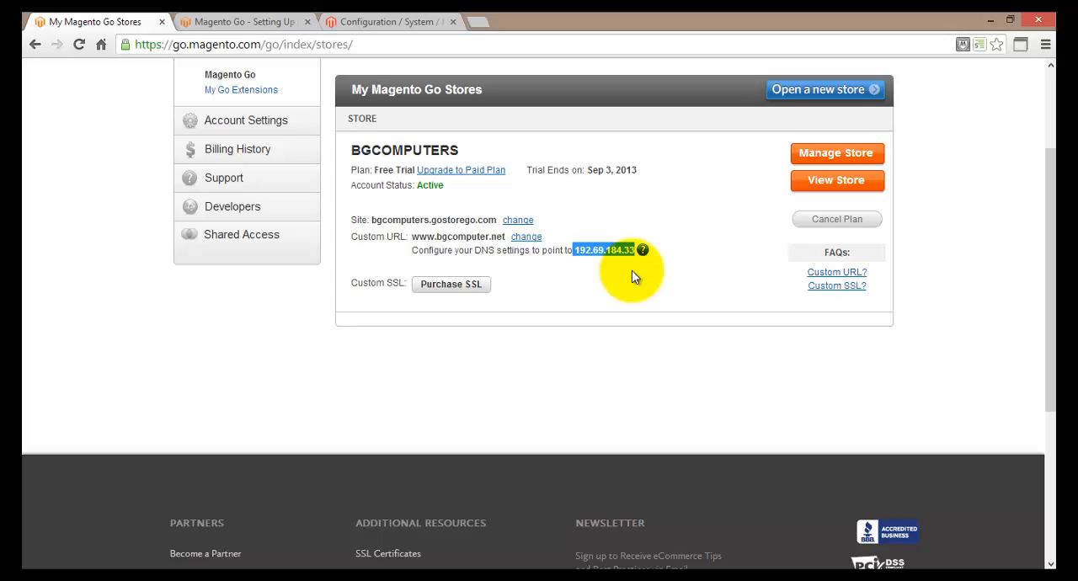
left_click(418, 21)
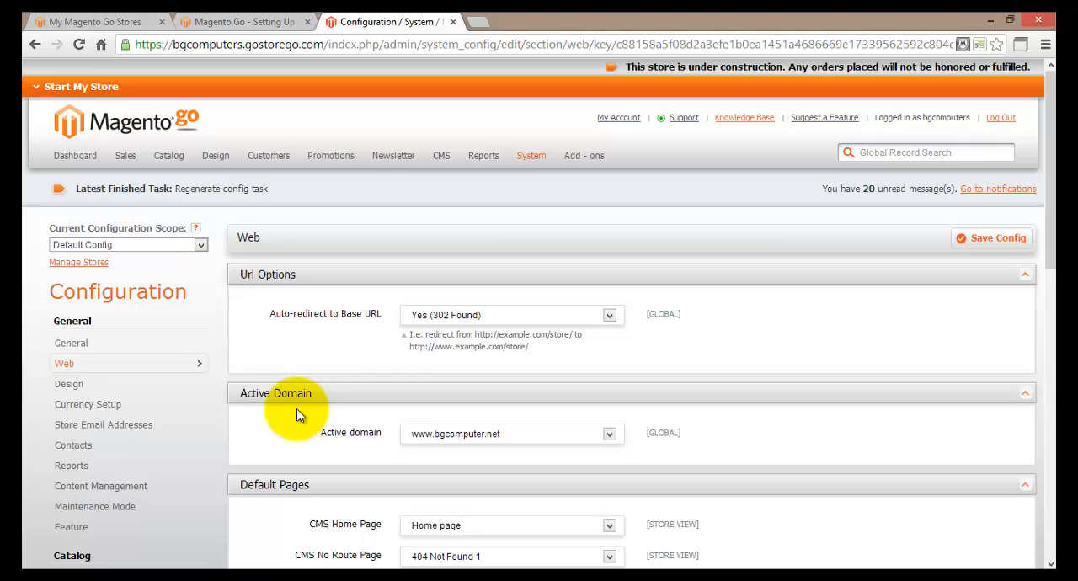
left_click(134, 21)
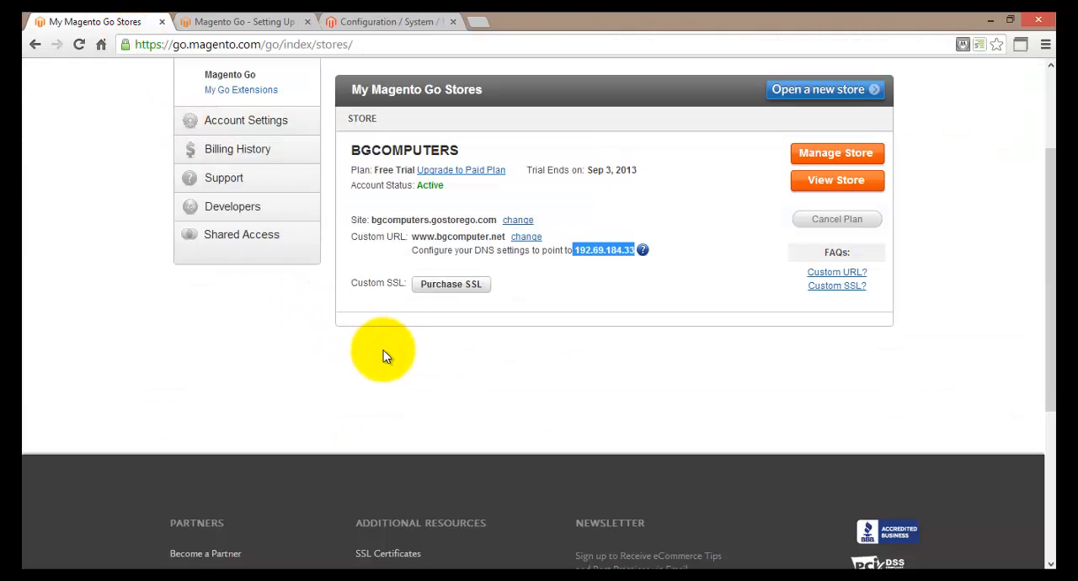